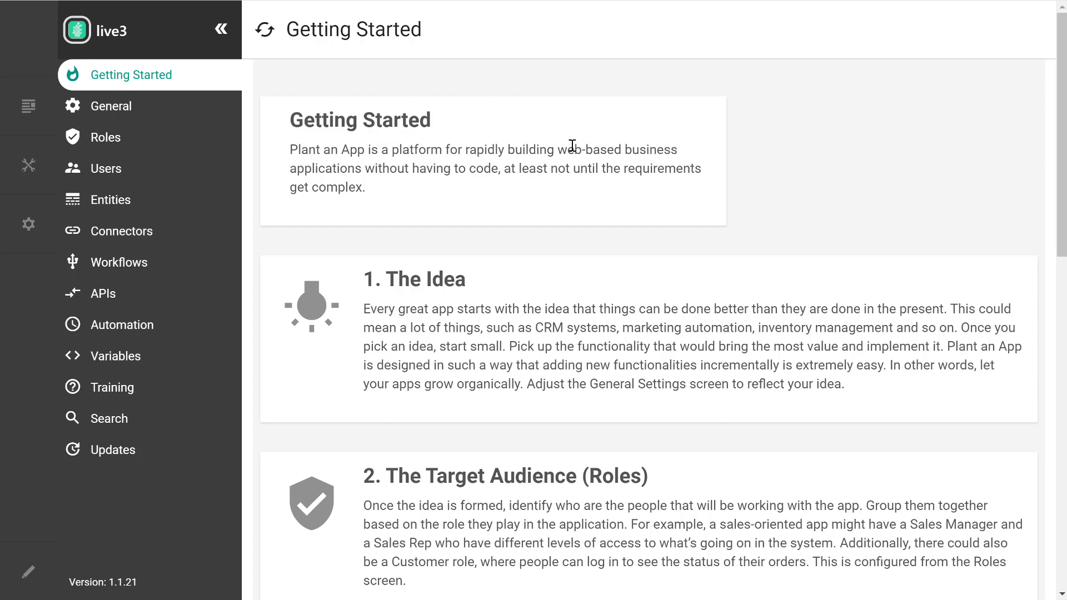
Start a new connector named MyGithub with type GitHub and fill in the account's username.
click(179, 245)
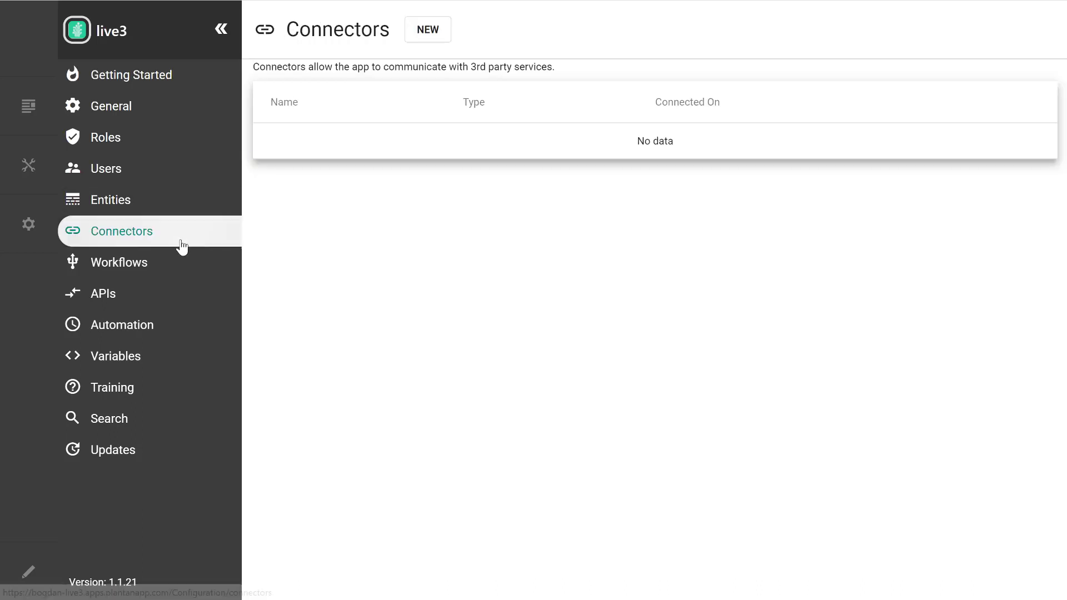
click(440, 34)
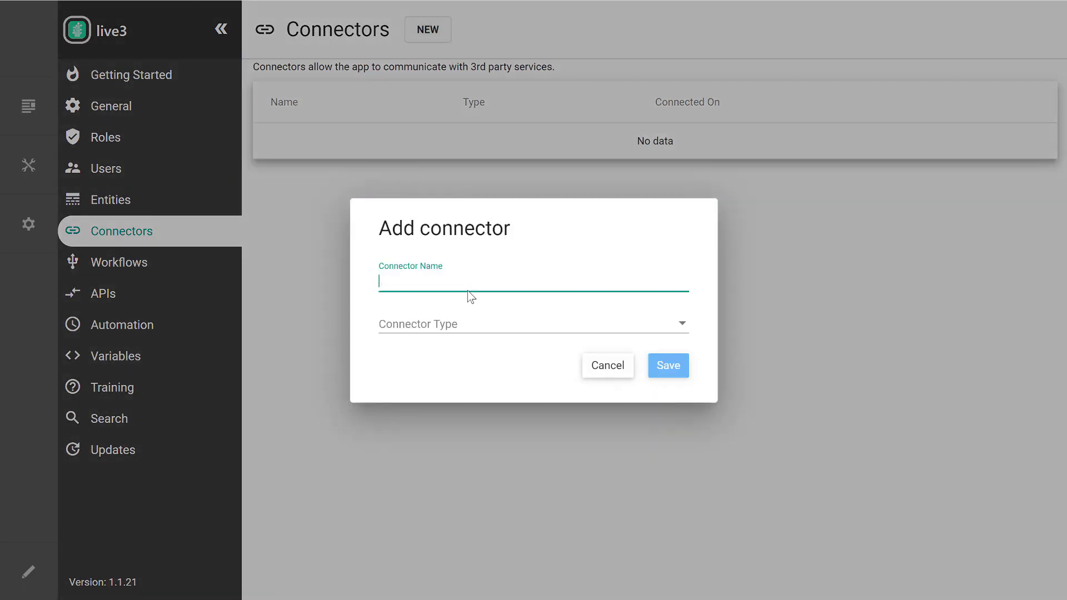
text(MyGithub)
click(479, 334)
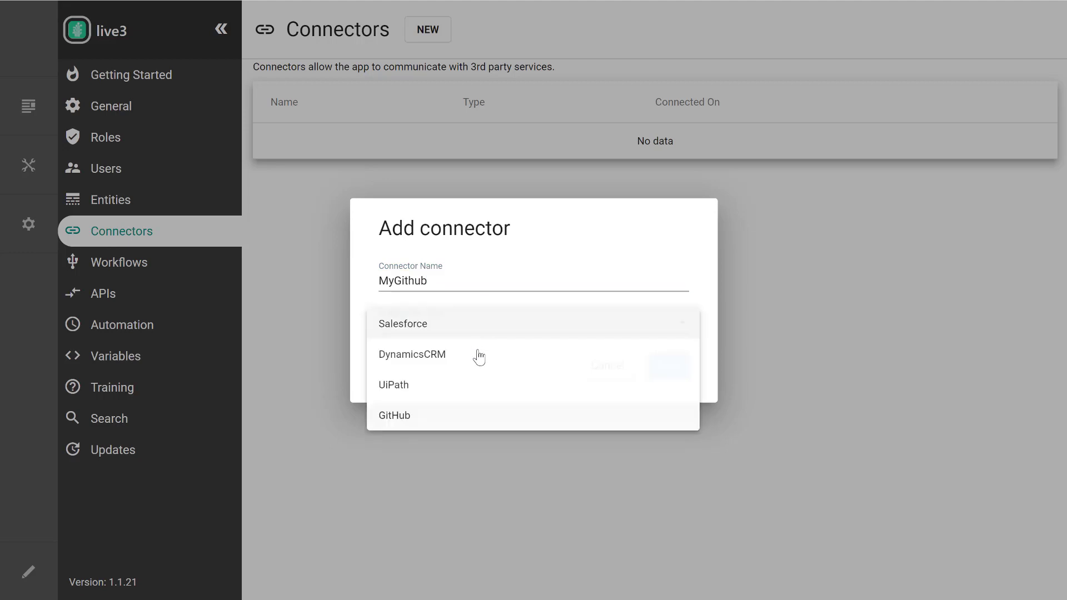
click(438, 426)
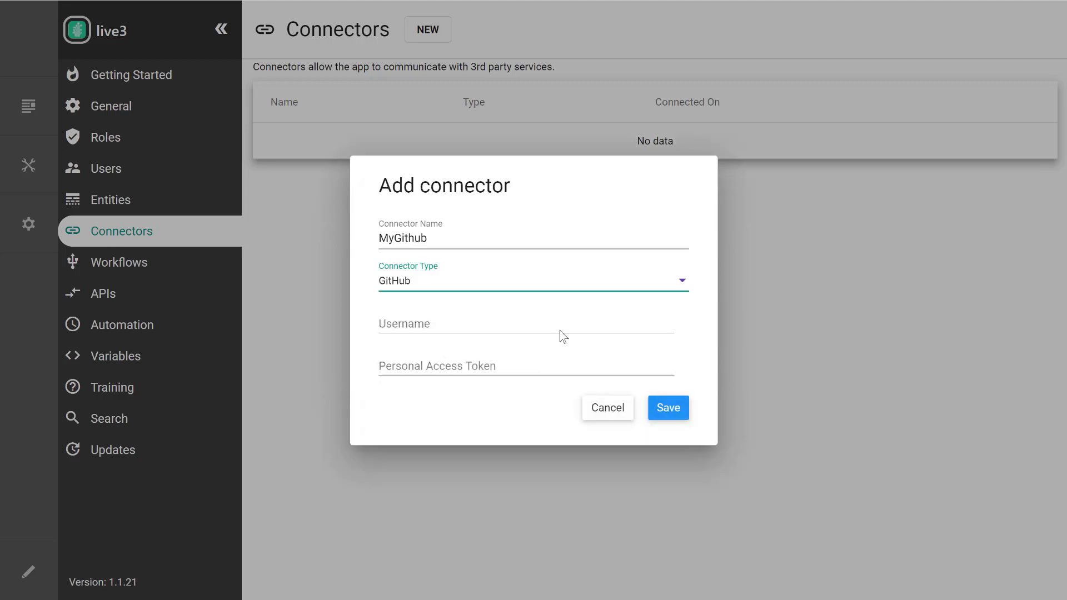
click(578, 318)
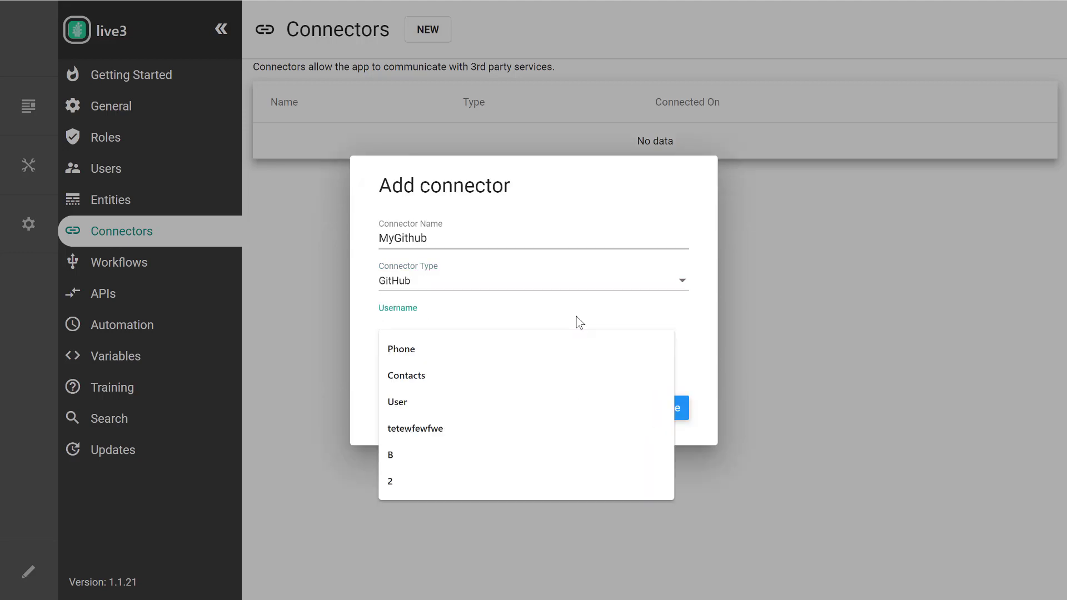
text(bogdan-li)
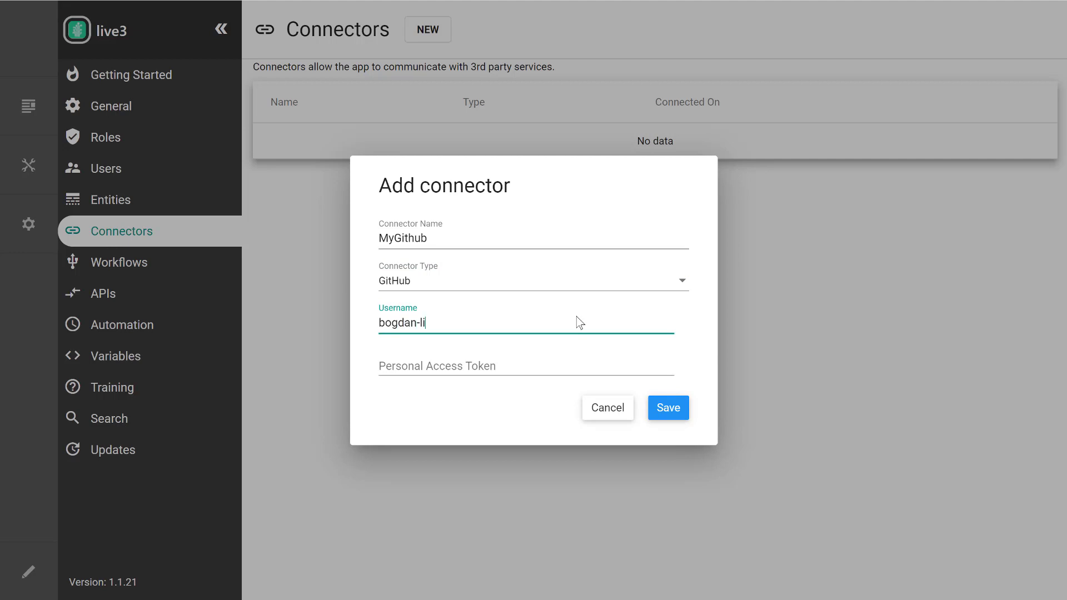
text(tescu)
Switch to GitHub and open the personal access tokens in the account's developer settings.
key(ctrl+Tab)
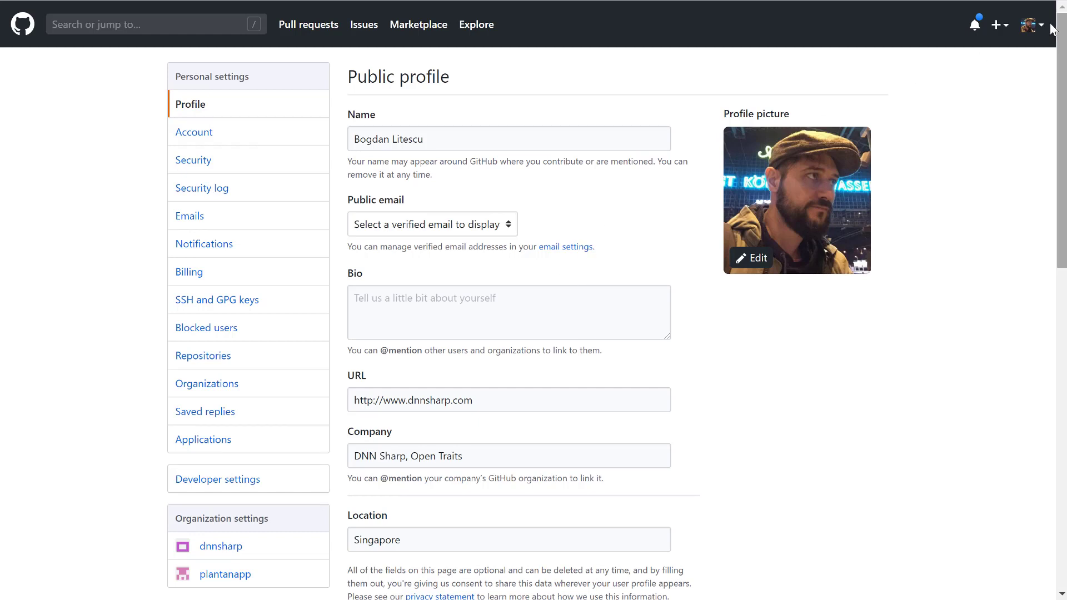
click(1031, 25)
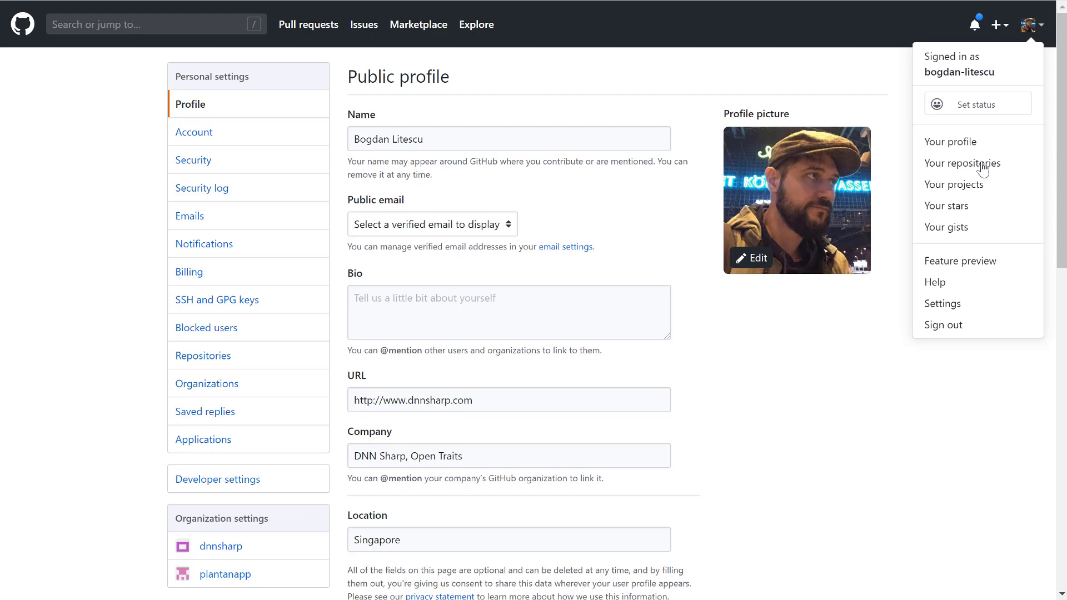
click(963, 310)
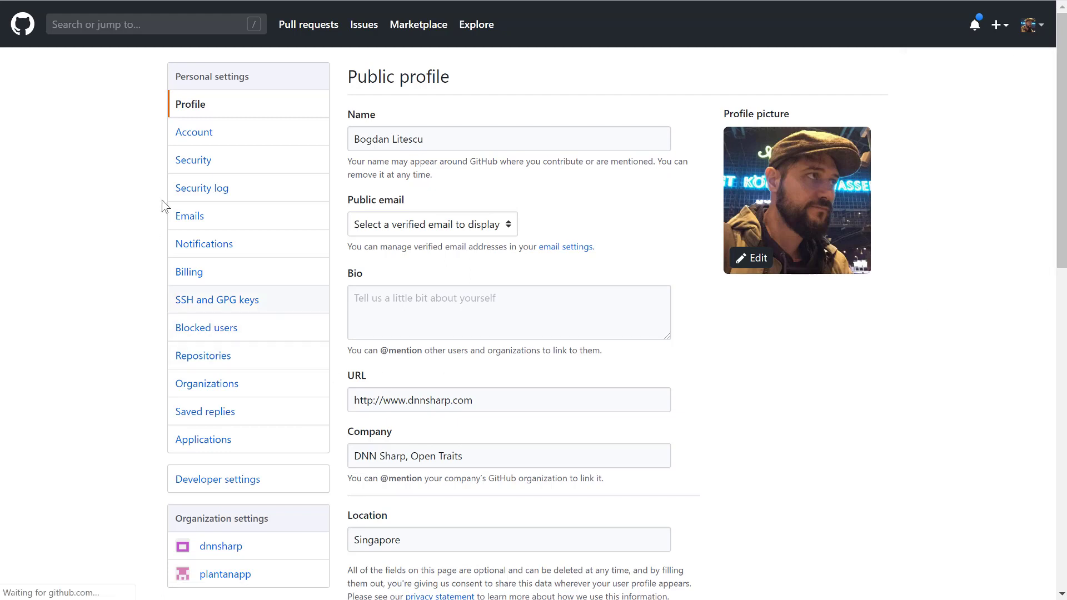
click(217, 485)
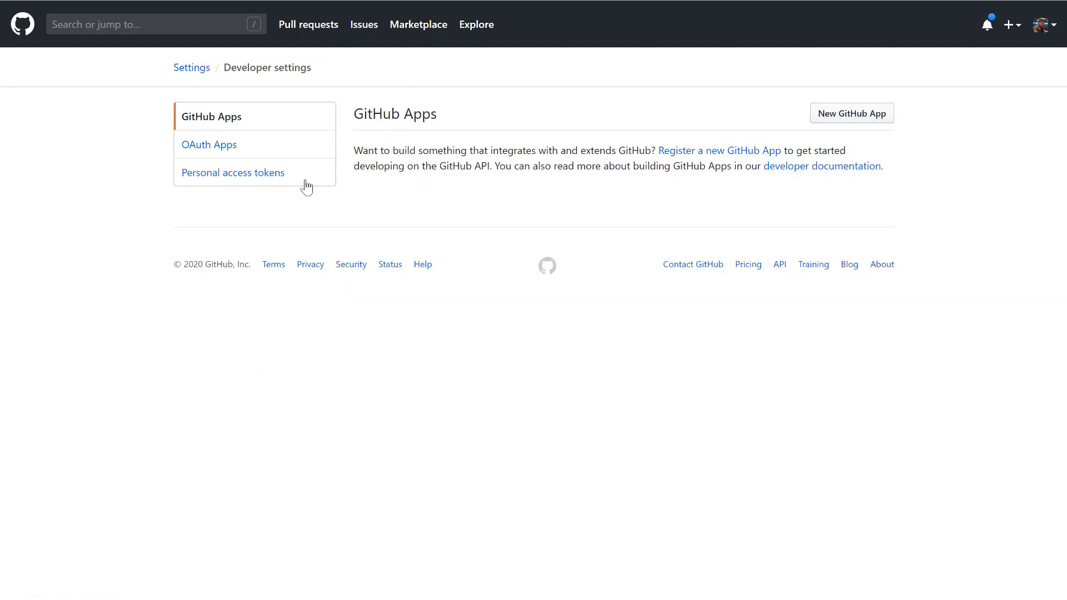
click(287, 183)
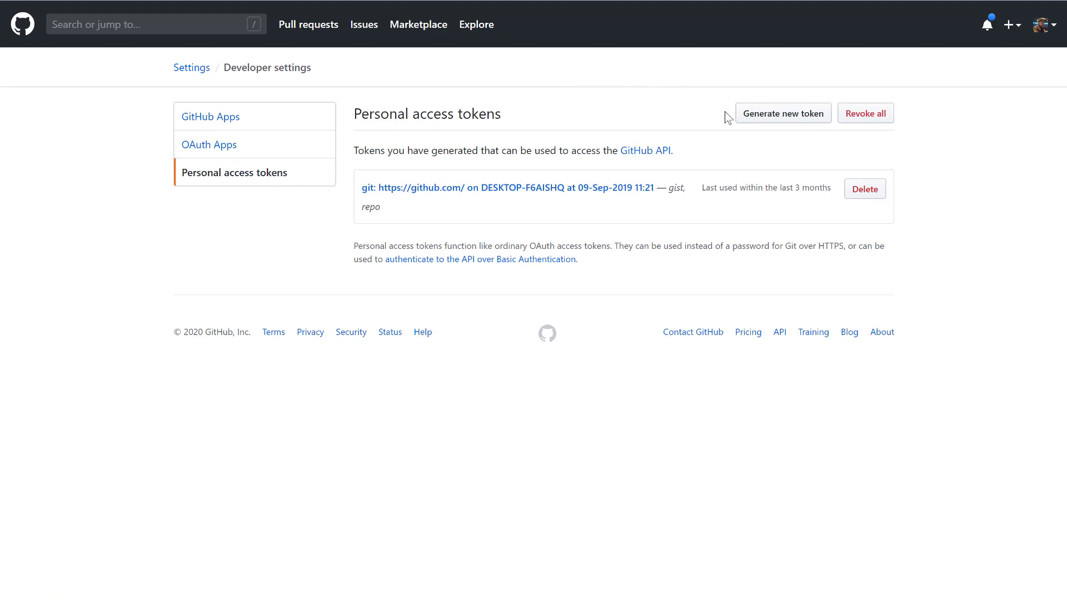
Generate a new personal access token with the note my-app and the full repo scope.
click(774, 119)
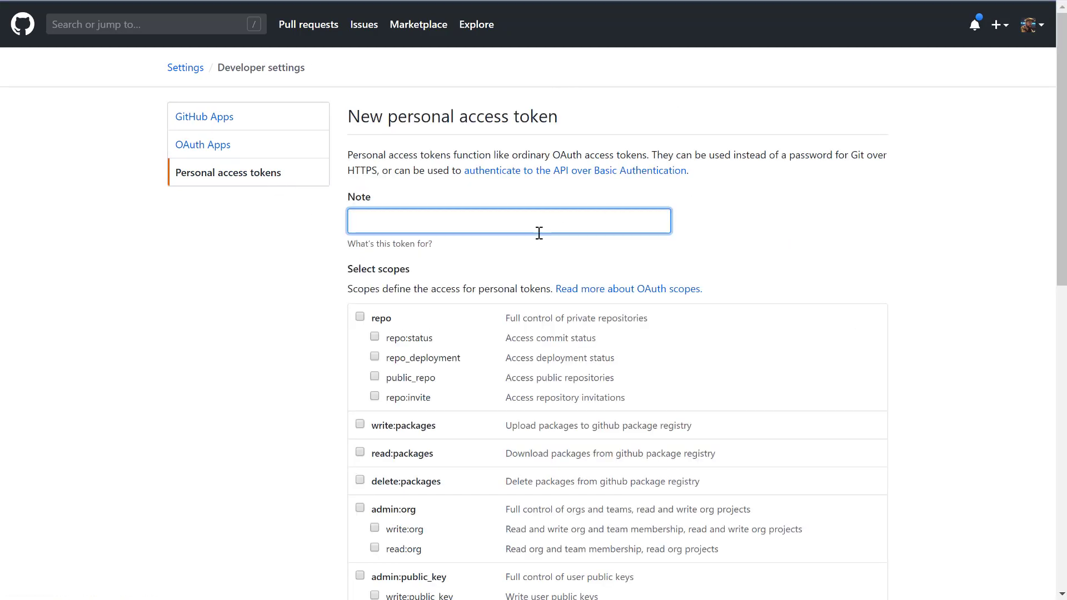
text(my-app)
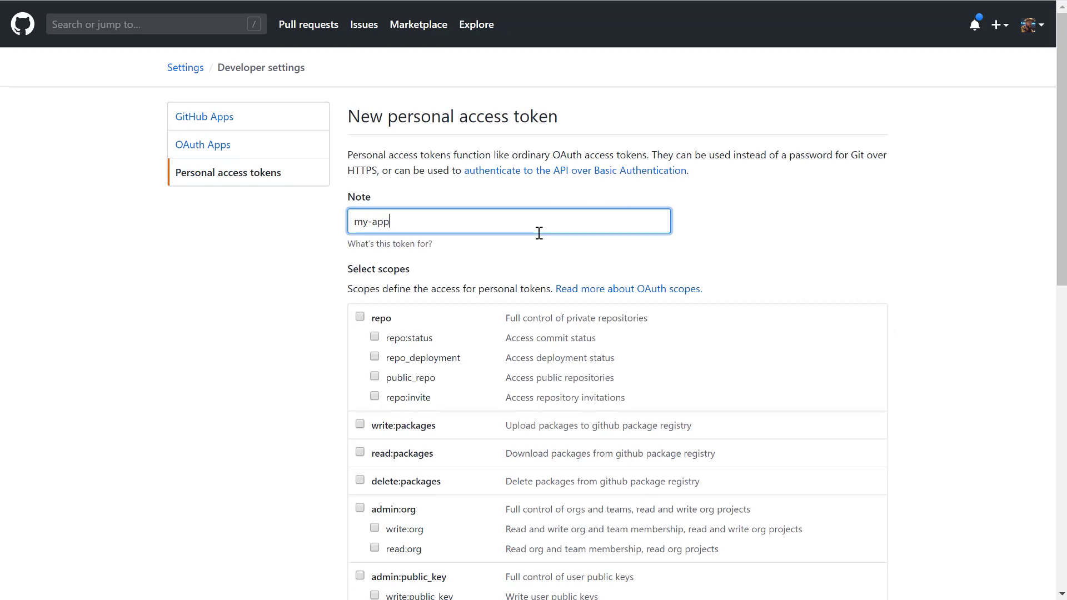
click(359, 317)
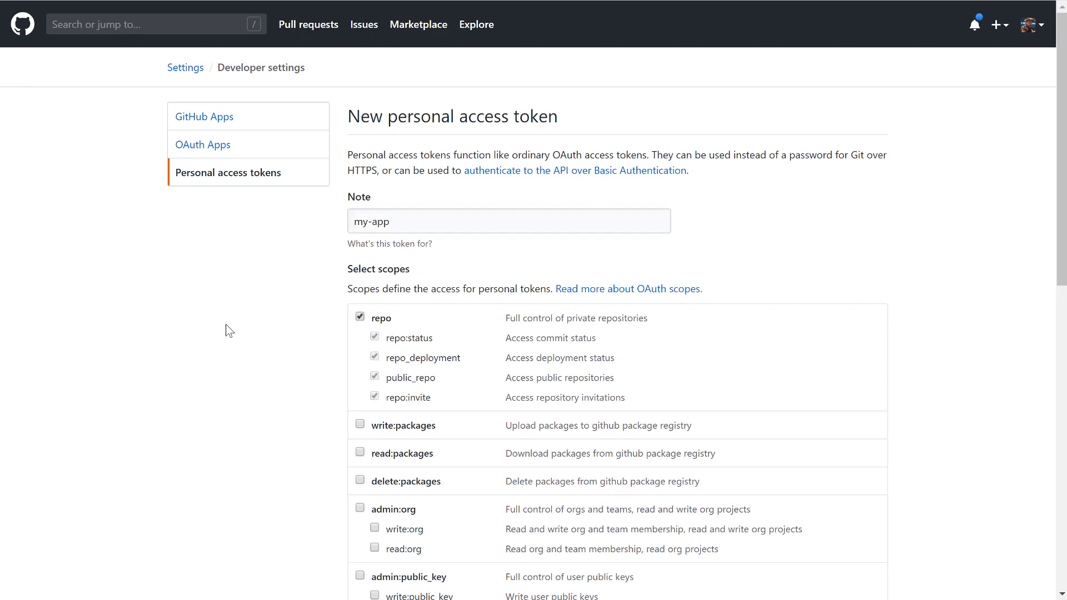
scroll(228, 328, down, 15)
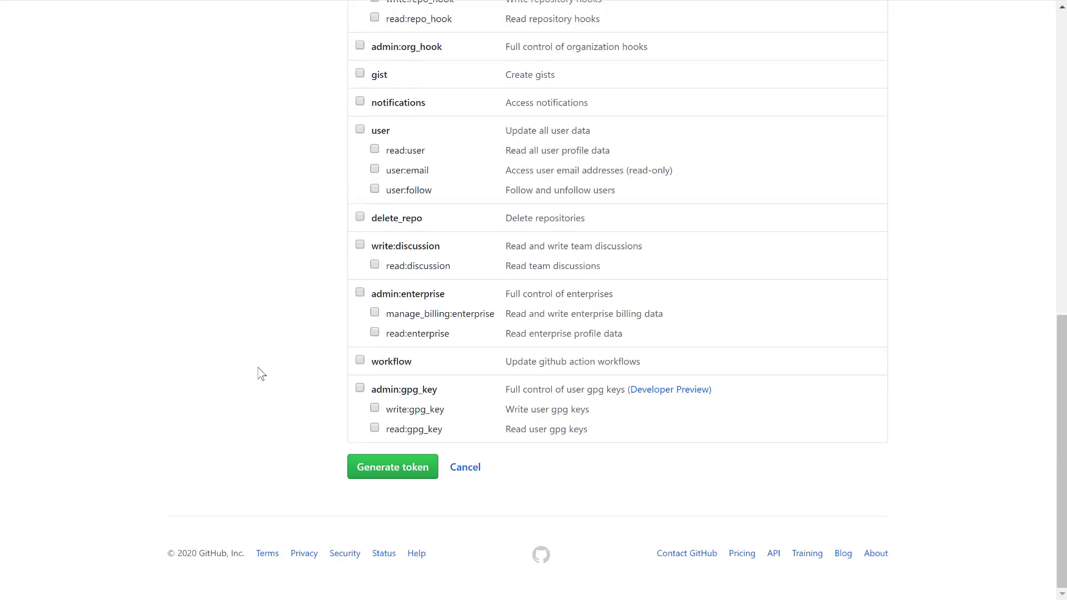
click(367, 482)
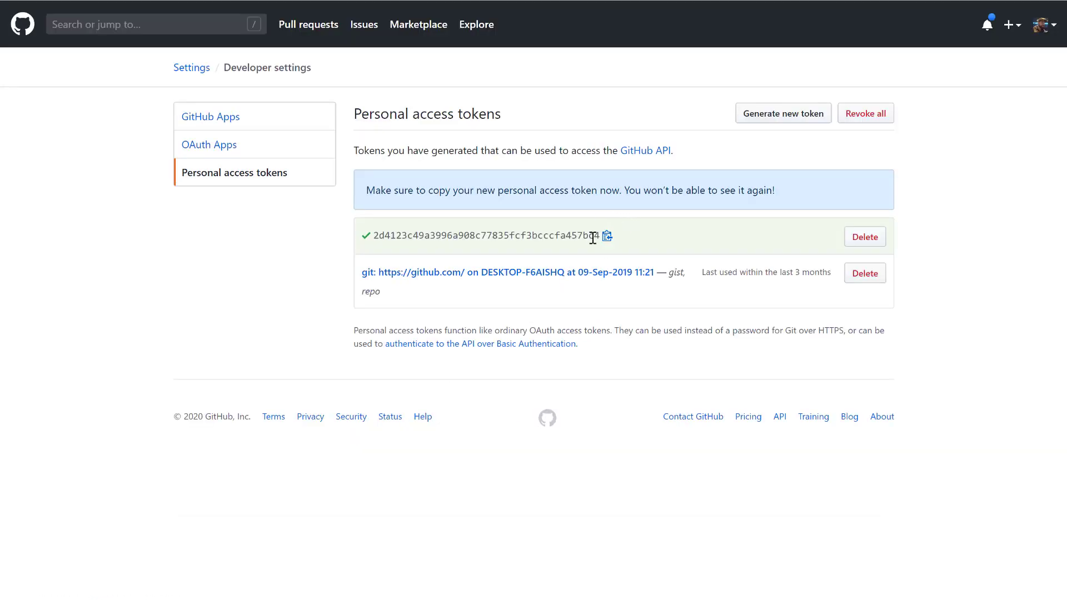
Switch back to Plant an App, paste the personal access token into the MyGithub connector and save it.
key(alt+Tab)
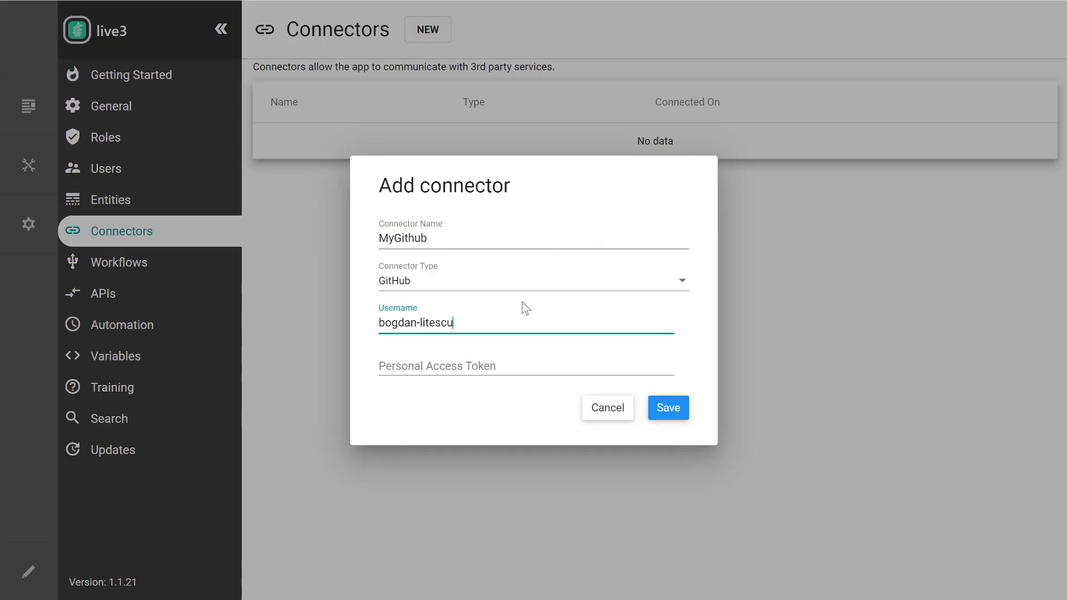
click(492, 366)
key(ctrl+v)
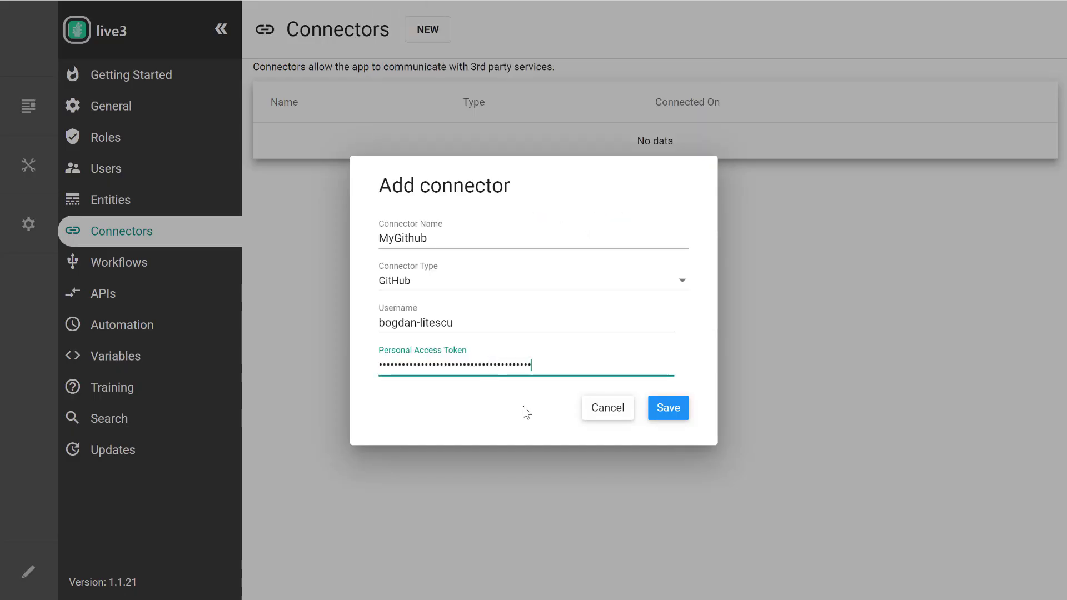
click(673, 413)
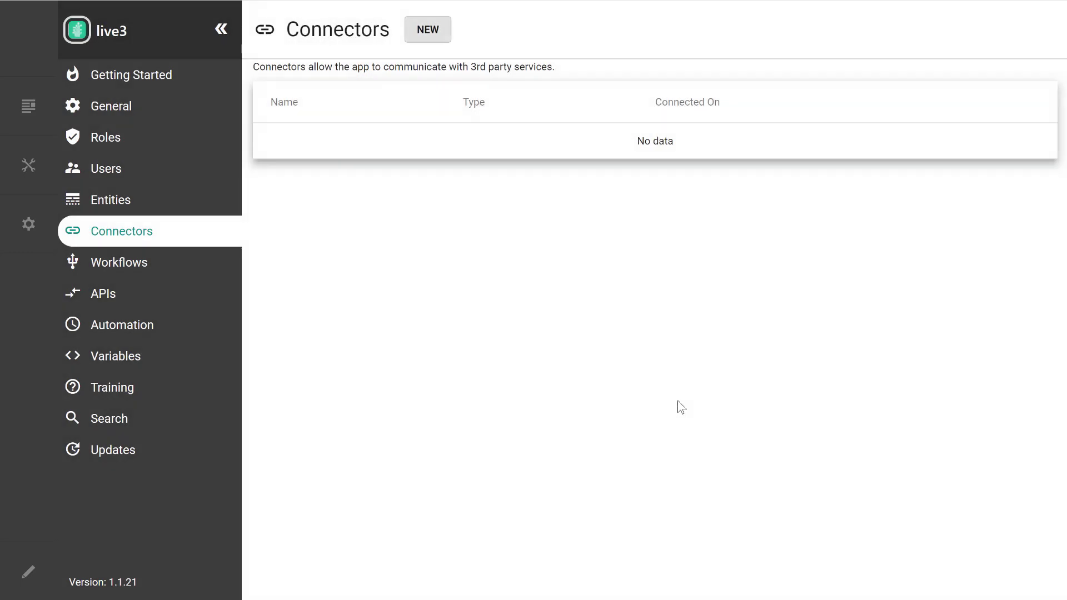
Test the connection of the MyGithub connector and dismiss the notification.
click(708, 9)
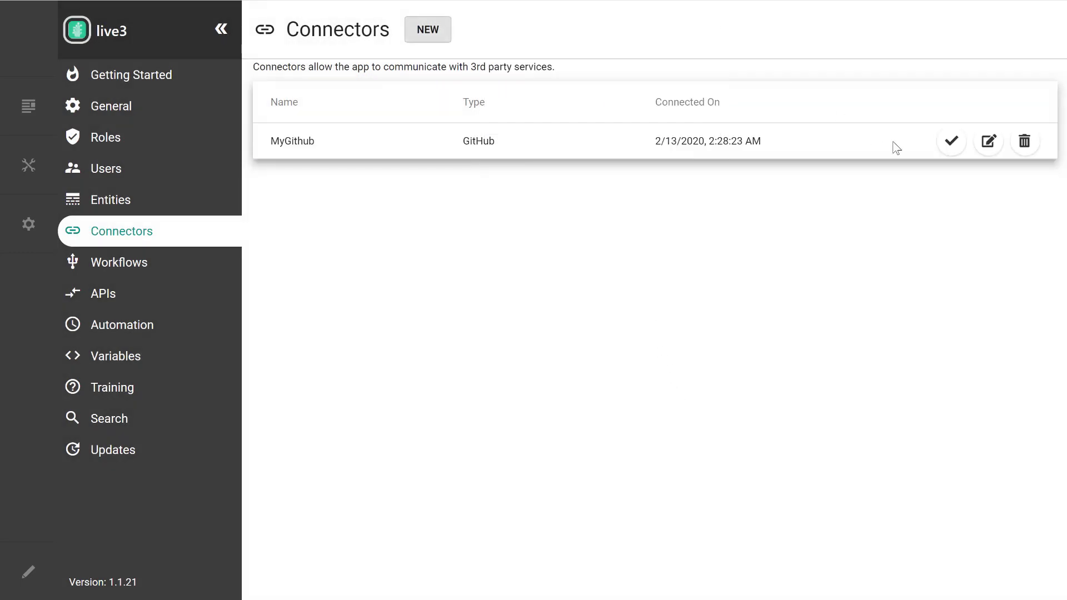
click(950, 149)
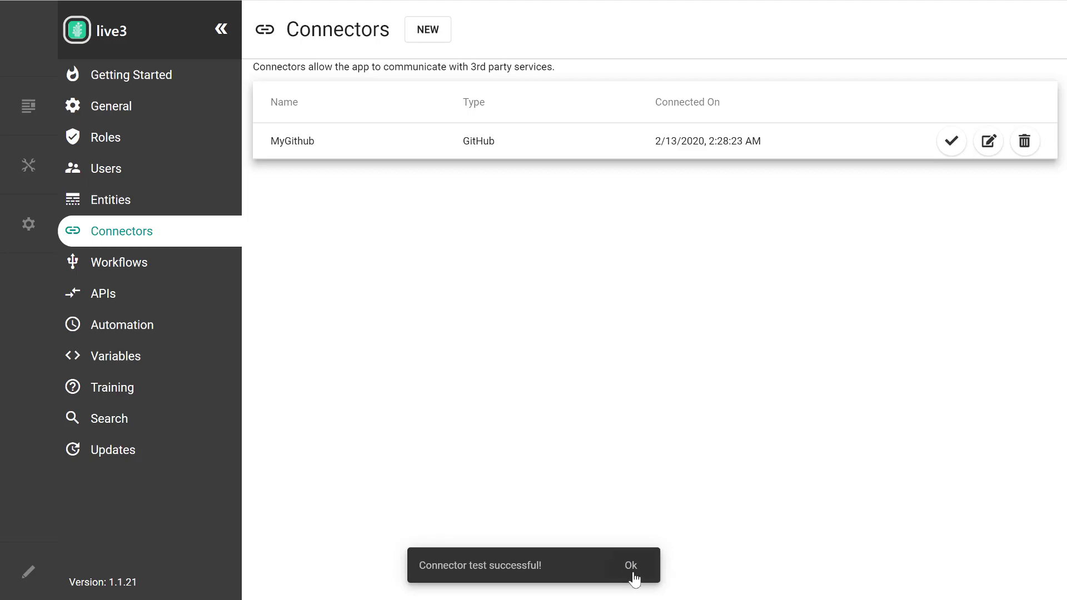
click(634, 573)
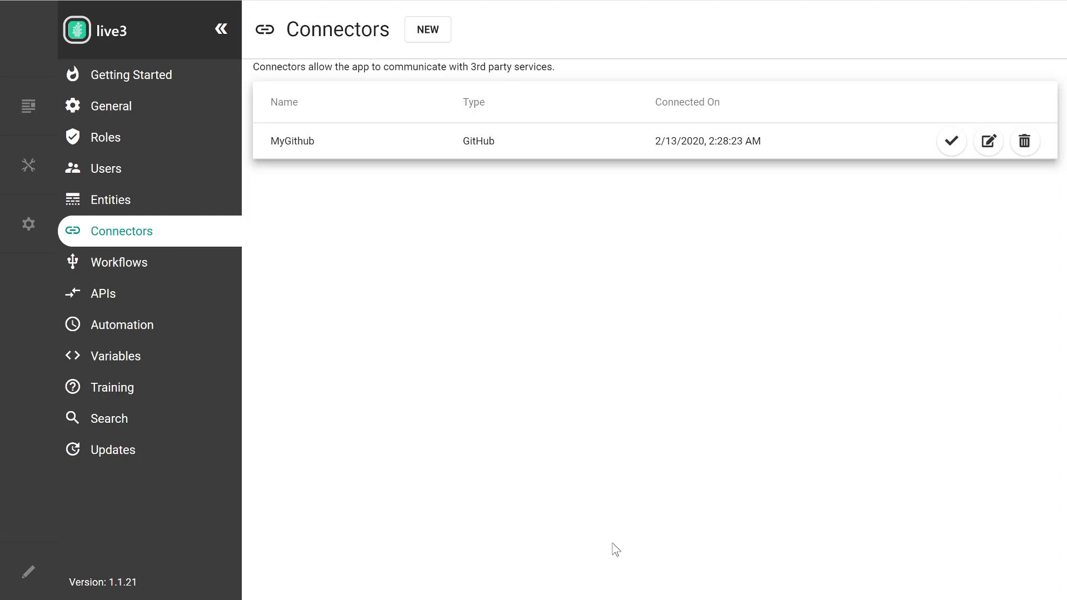
Select MyGithub as the version control connector in the application's general settings.
click(193, 117)
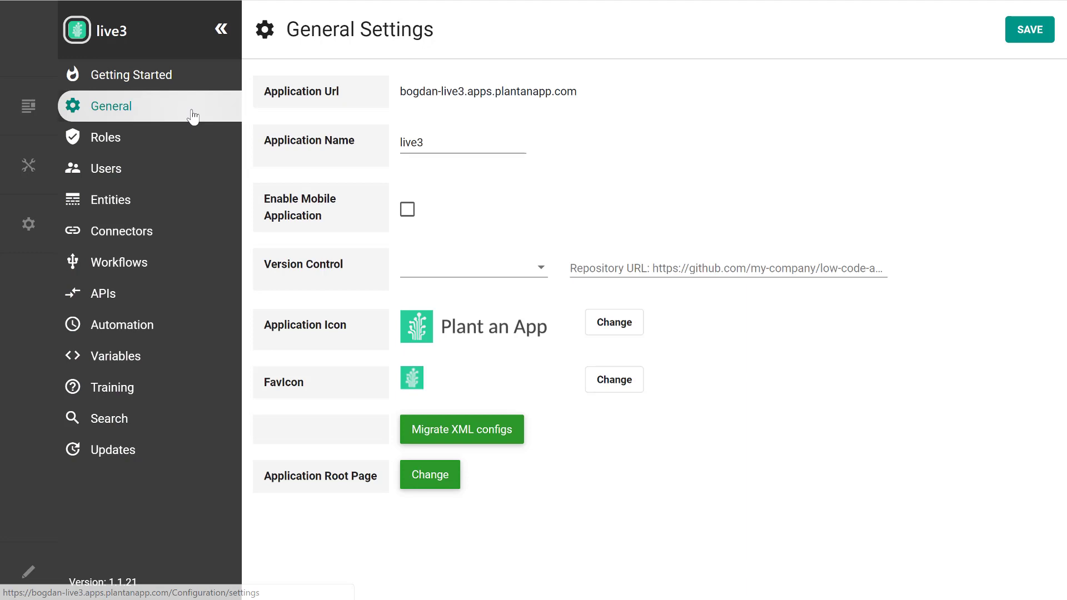
click(481, 274)
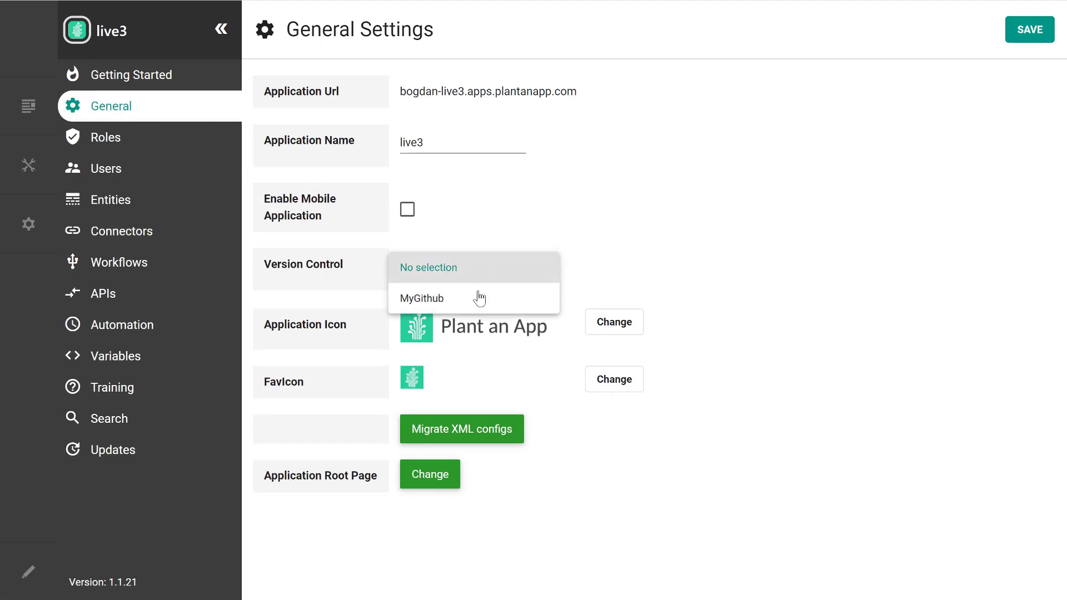
click(479, 296)
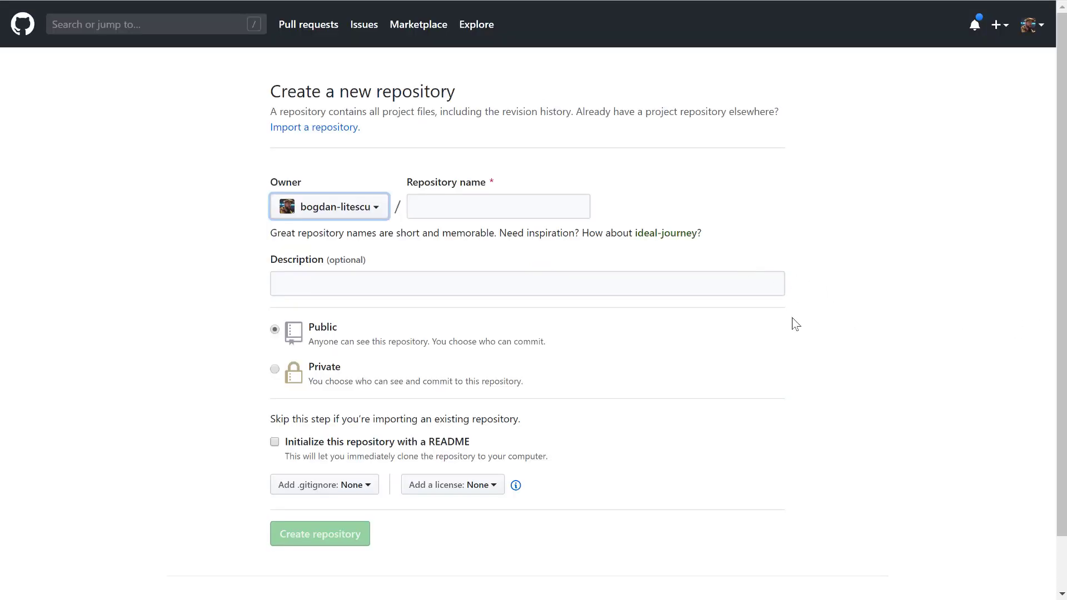
Create a public GitHub repository named my-app, without a README.
click(555, 216)
text(my-app)
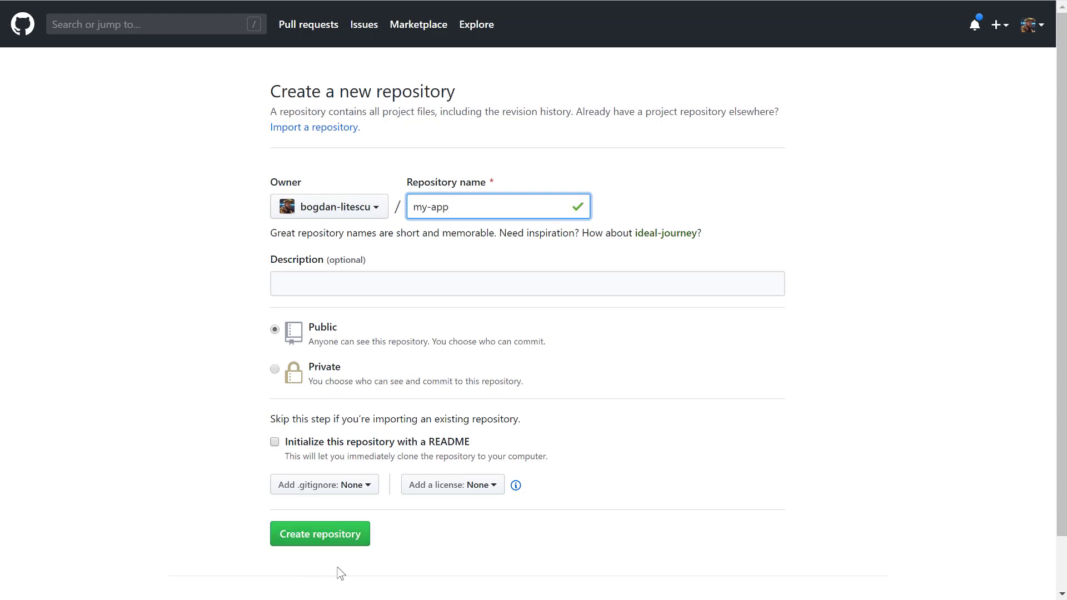
click(347, 533)
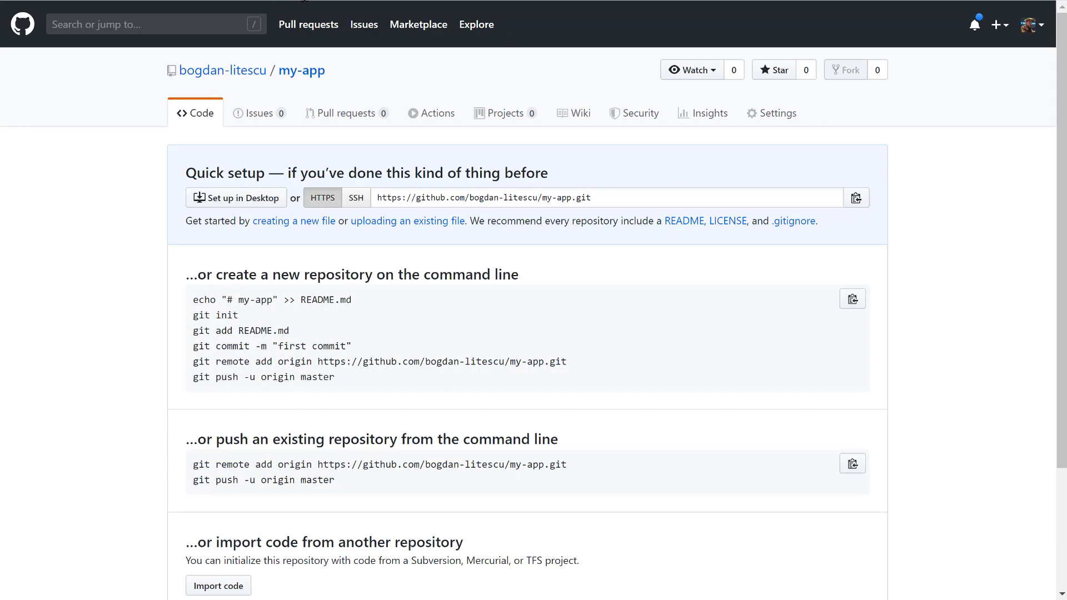
Copy the my-app repository's HTTPS address into the version control Repository URL in Plant an App and save the settings.
click(519, 201)
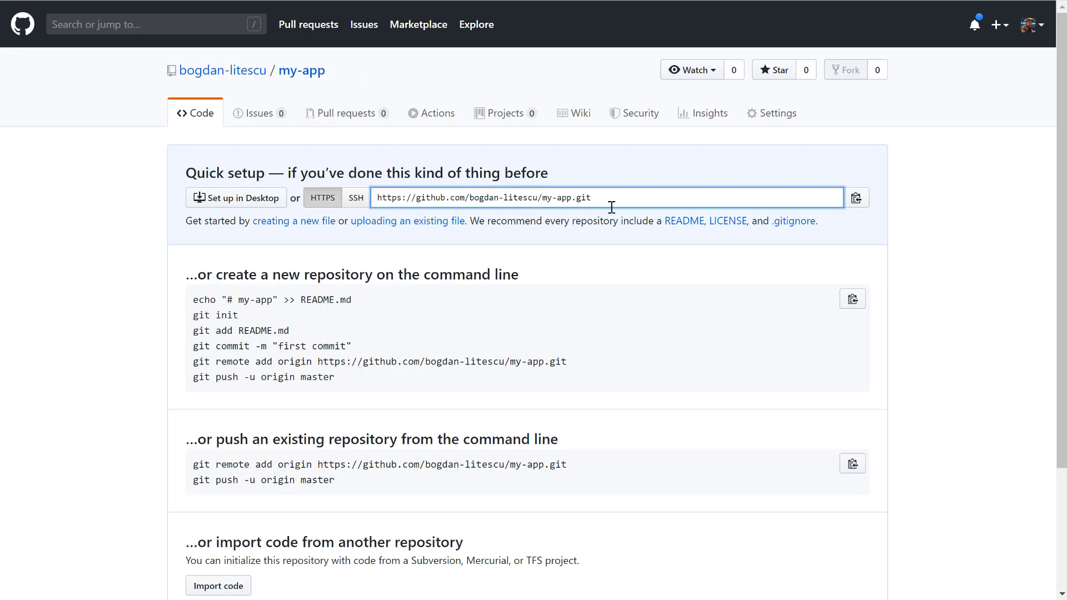
click(859, 205)
key(alt+Tab)
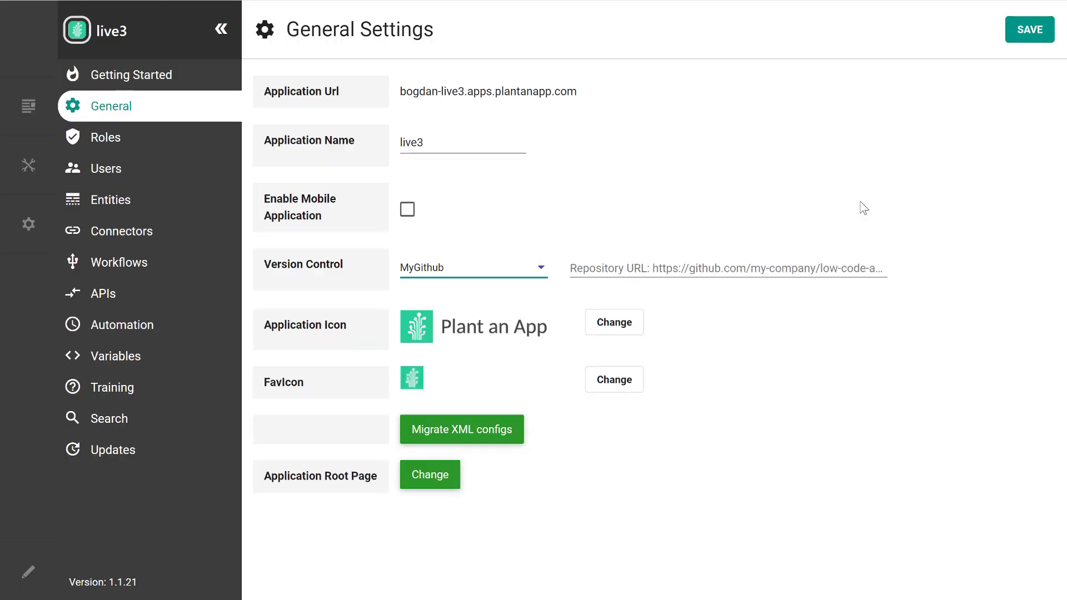
click(756, 266)
text(https://github.com/bogdan-litescu/my-app.git)
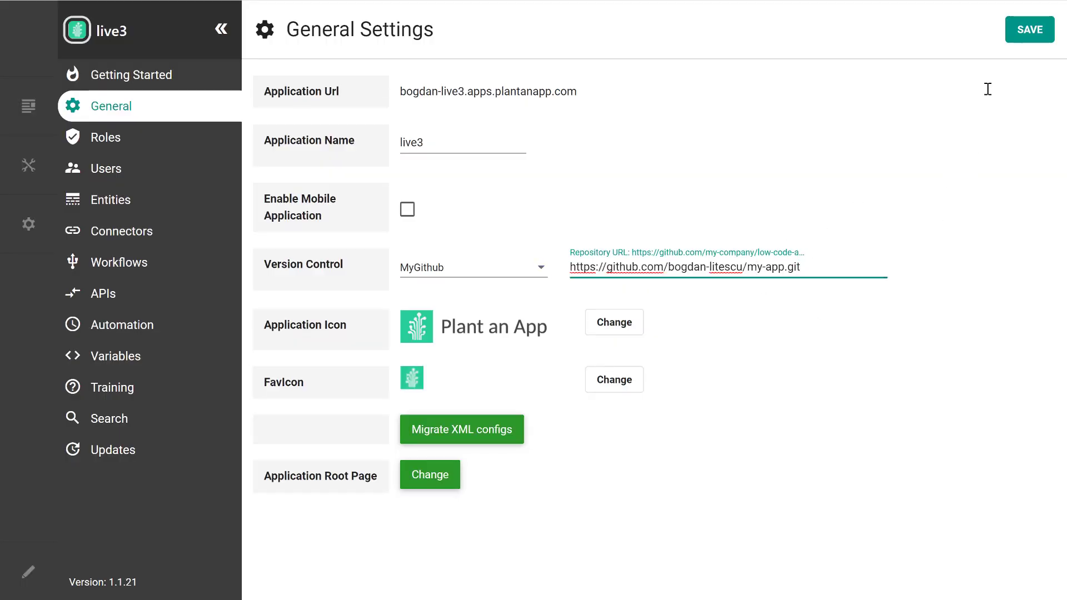
click(1029, 30)
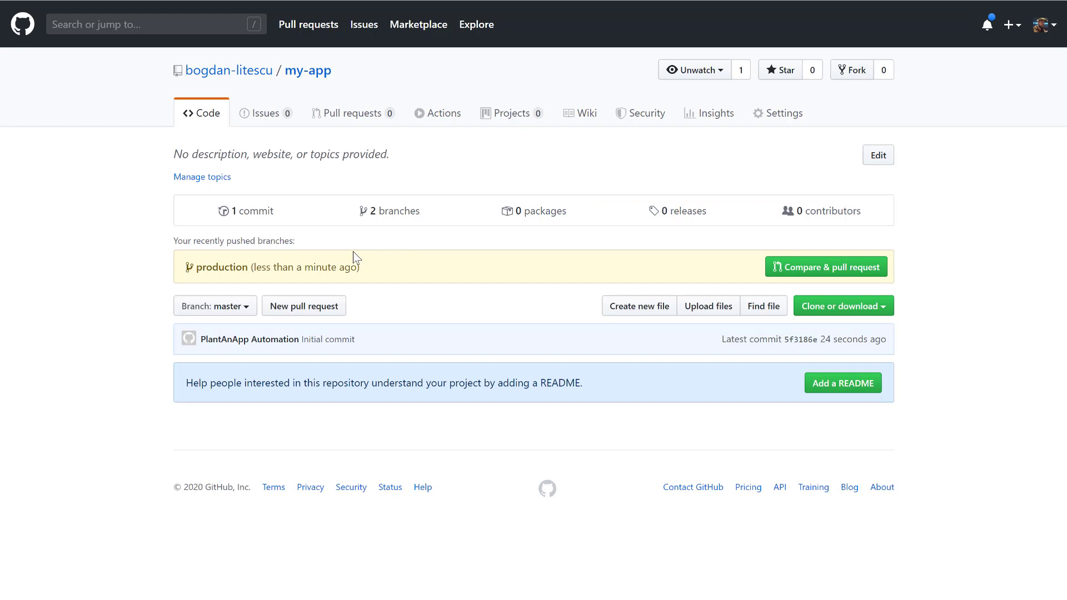
Examine the my-app repository's production branch on GitHub, including the Customers folder and its 395-avt.ActionForm.xml file.
click(239, 272)
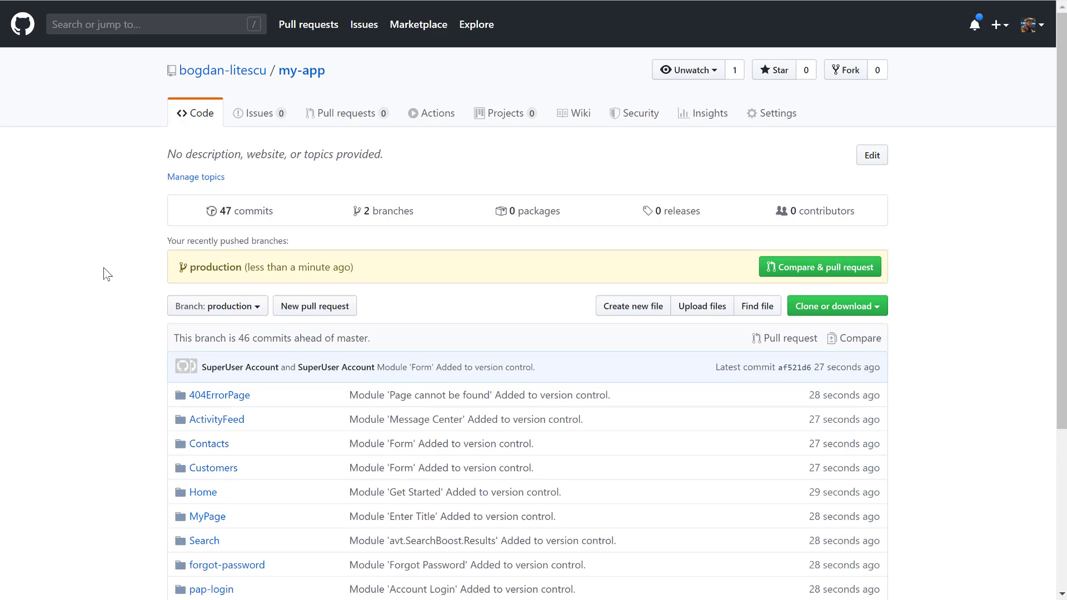
scroll(104, 279, down, 2)
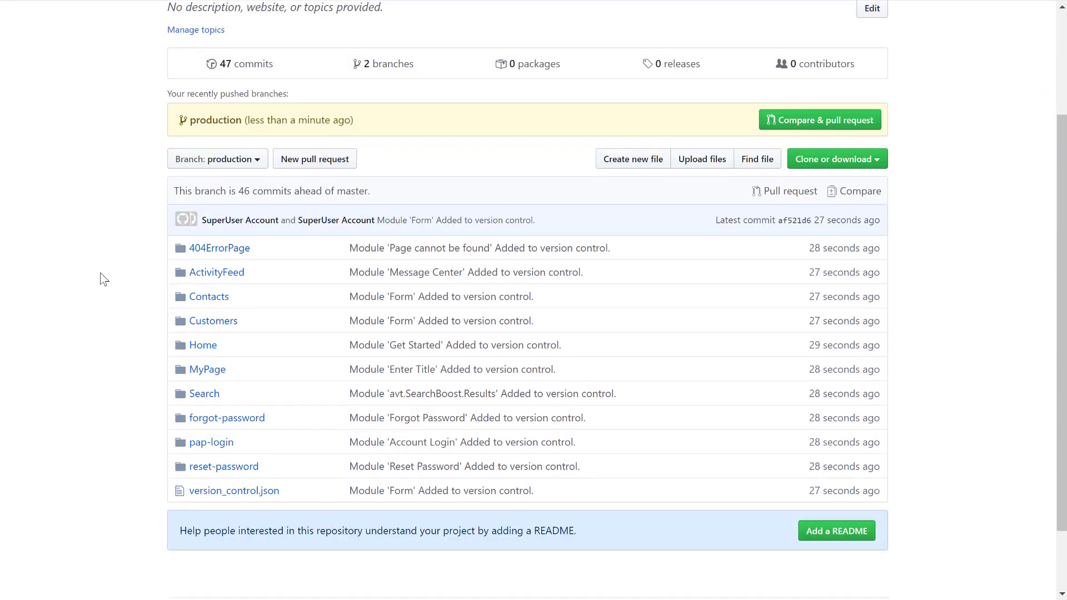
click(215, 323)
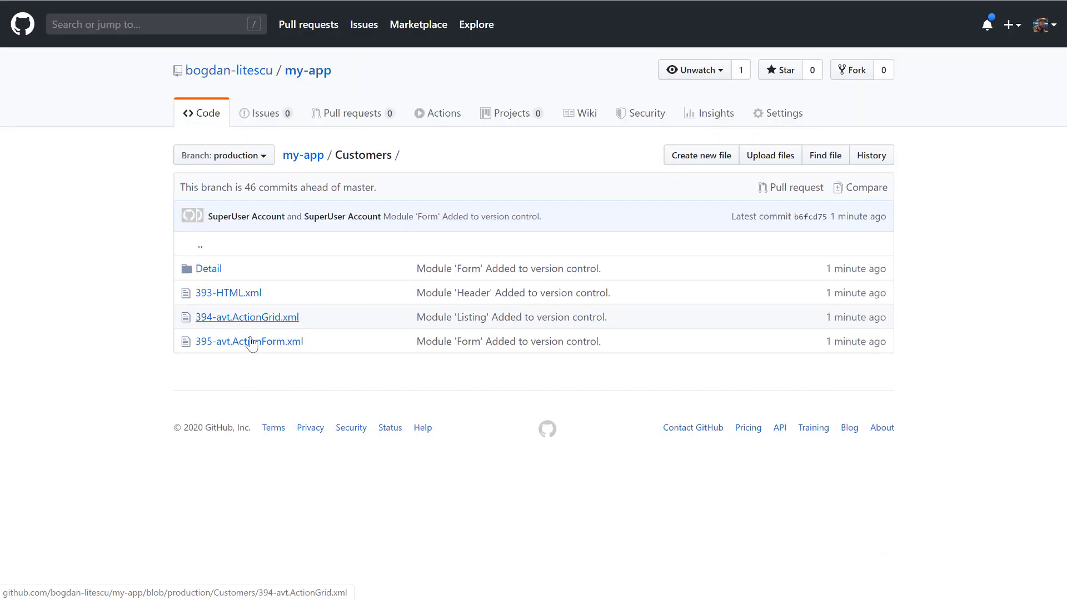
click(252, 342)
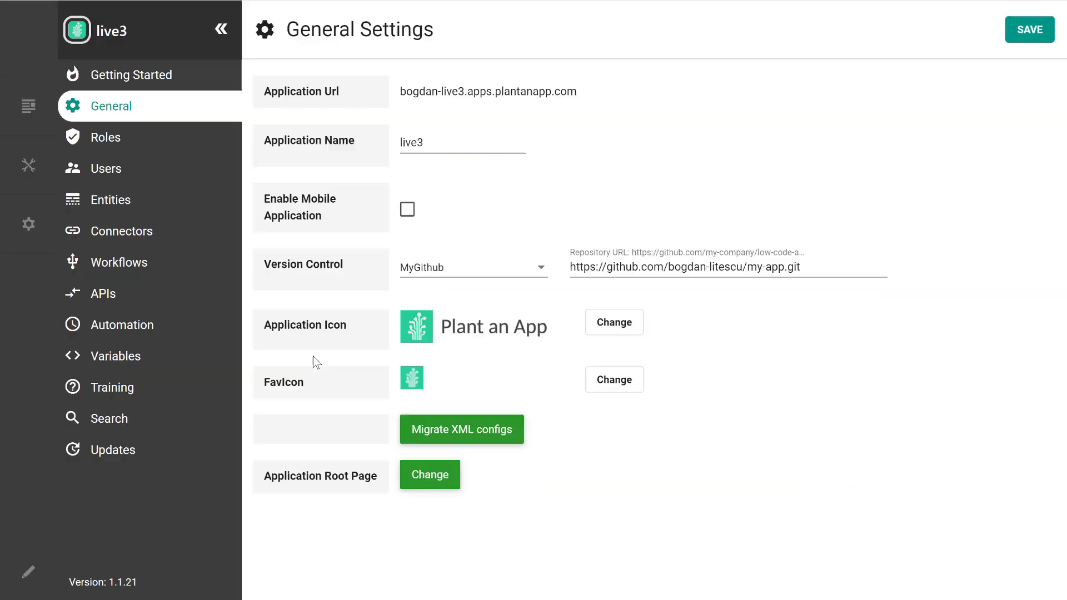
Add a custom property named Value to the Customer entity in Plant an App.
click(175, 203)
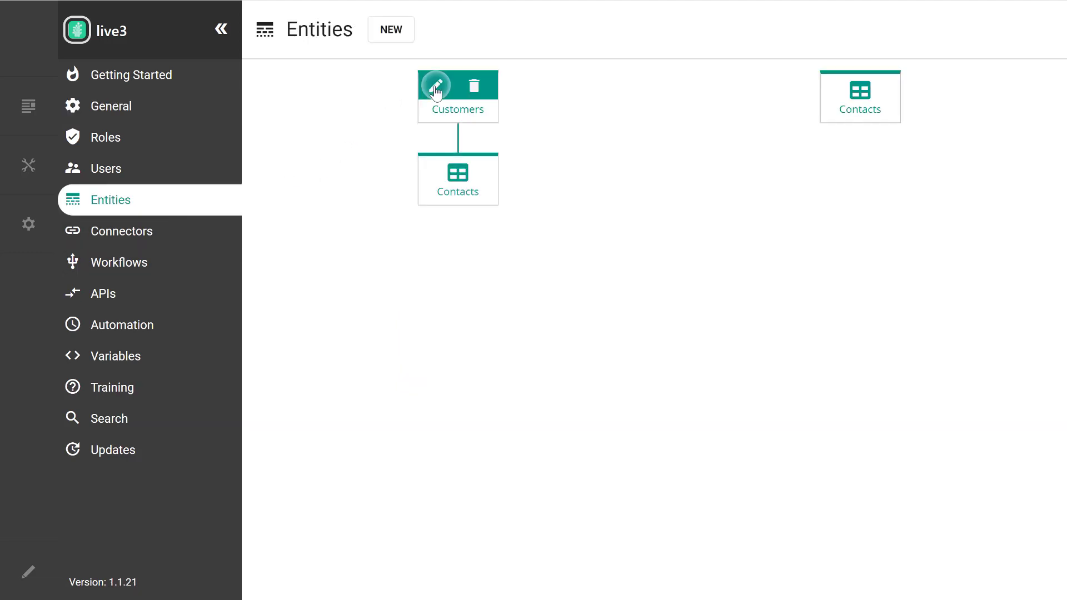
click(436, 88)
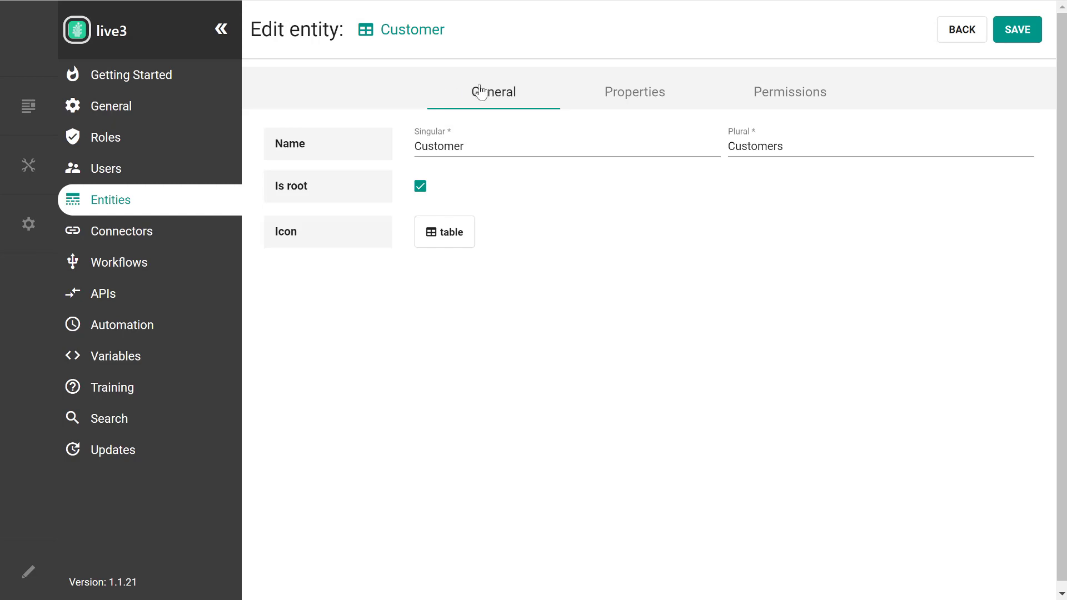
click(649, 97)
scroll(447, 357, down, 4)
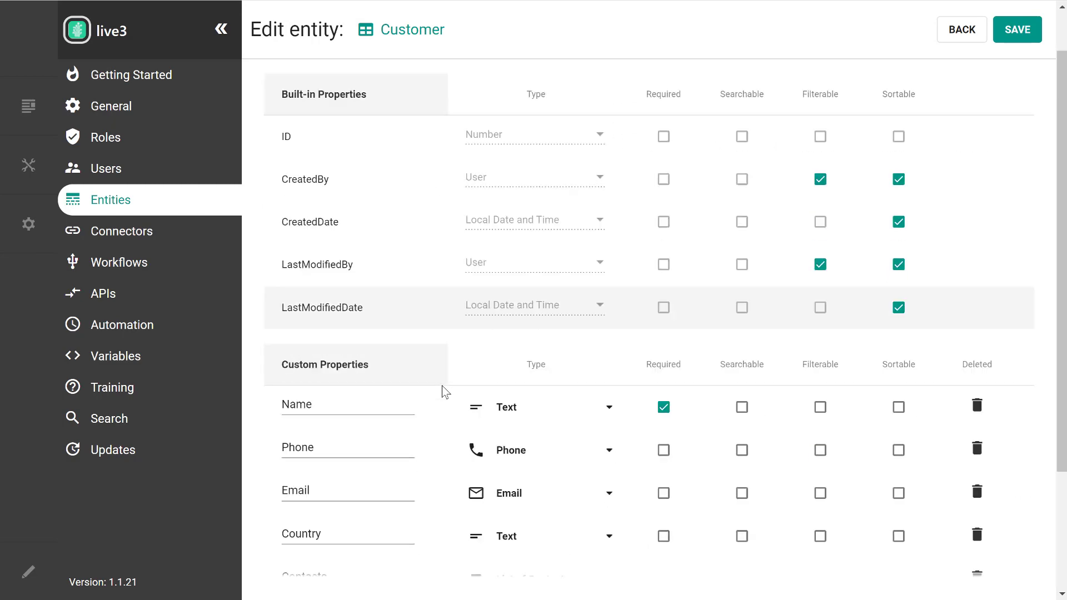
click(355, 460)
text(Value)
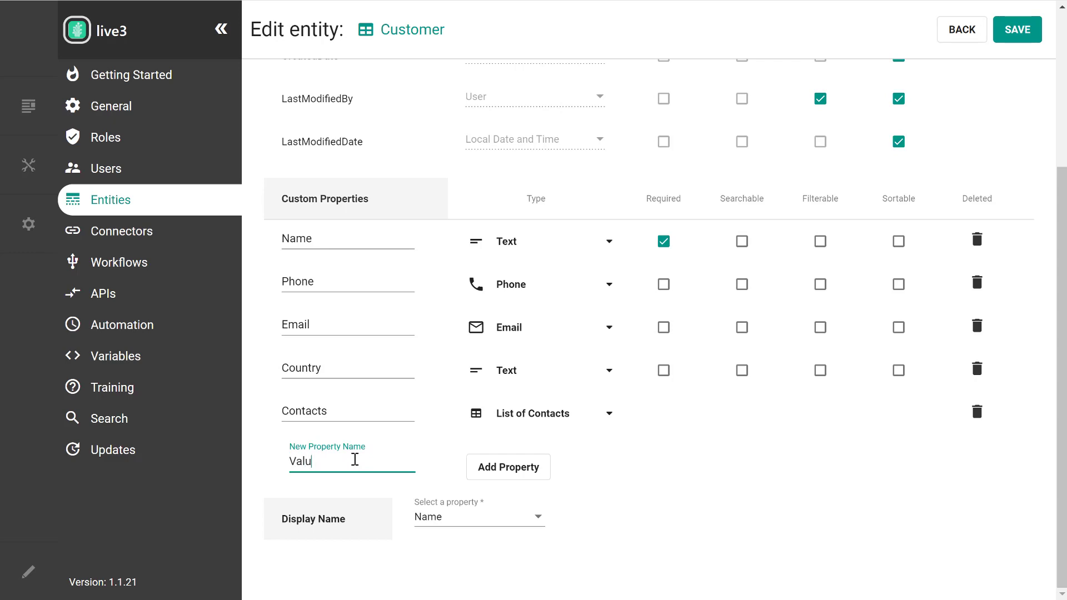
key(Return)
Set the Value property's type to Money and save the Customer entity.
click(506, 471)
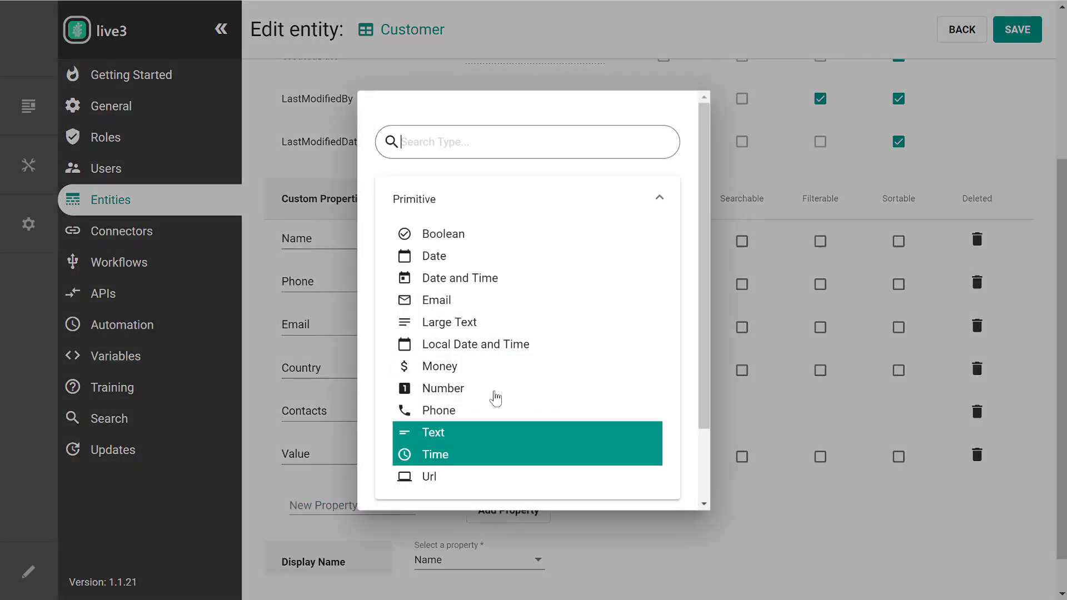
click(495, 367)
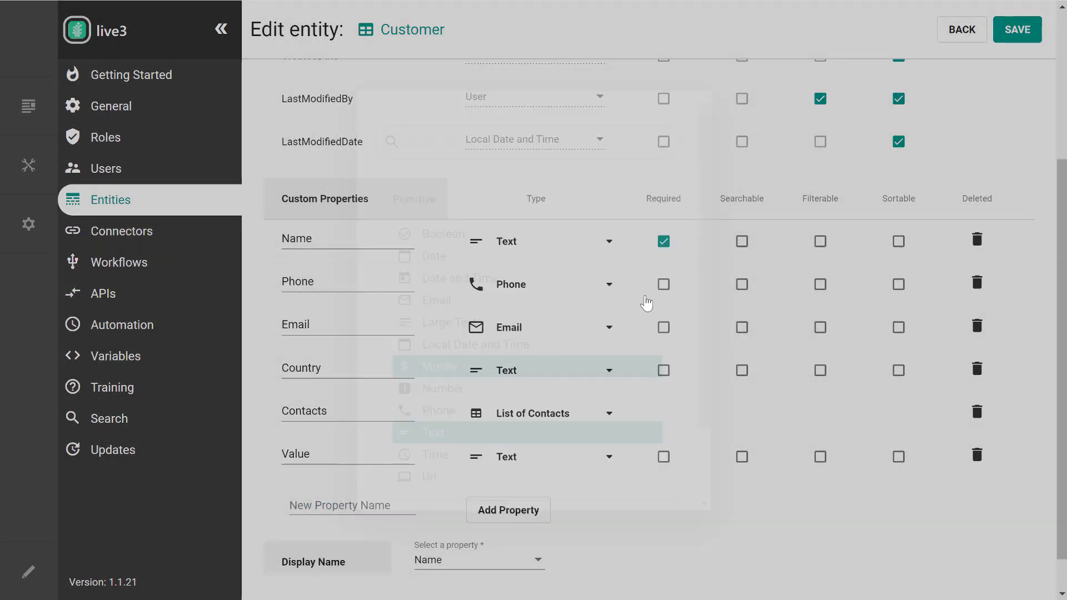
click(1017, 35)
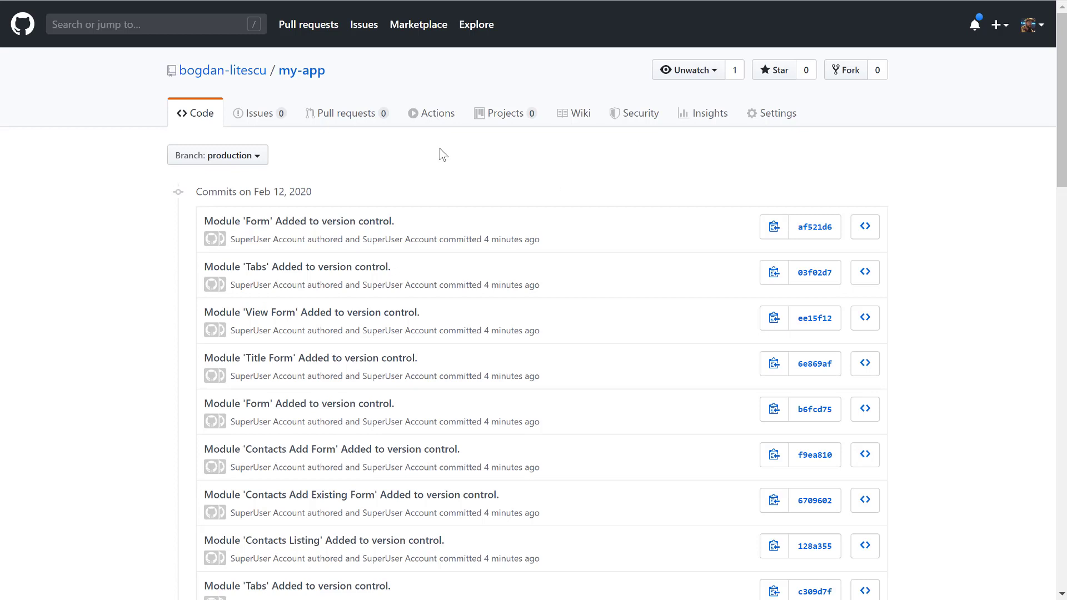
Refresh the my-app production branch's commit history on GitHub and check the author of the latest module commit.
key(F5)
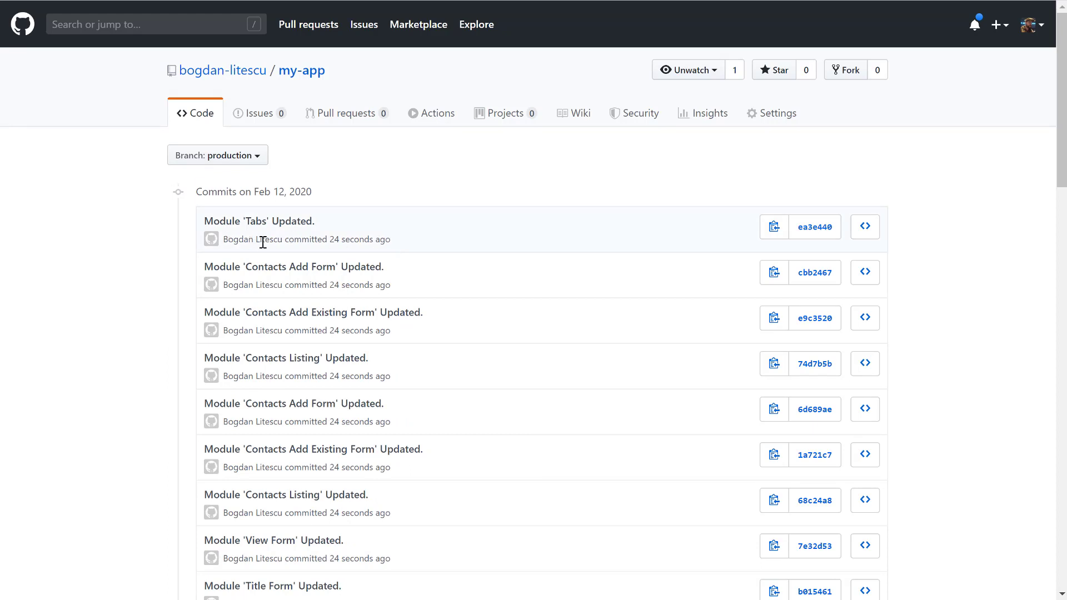
drag(227, 239, 295, 240)
click(376, 255)
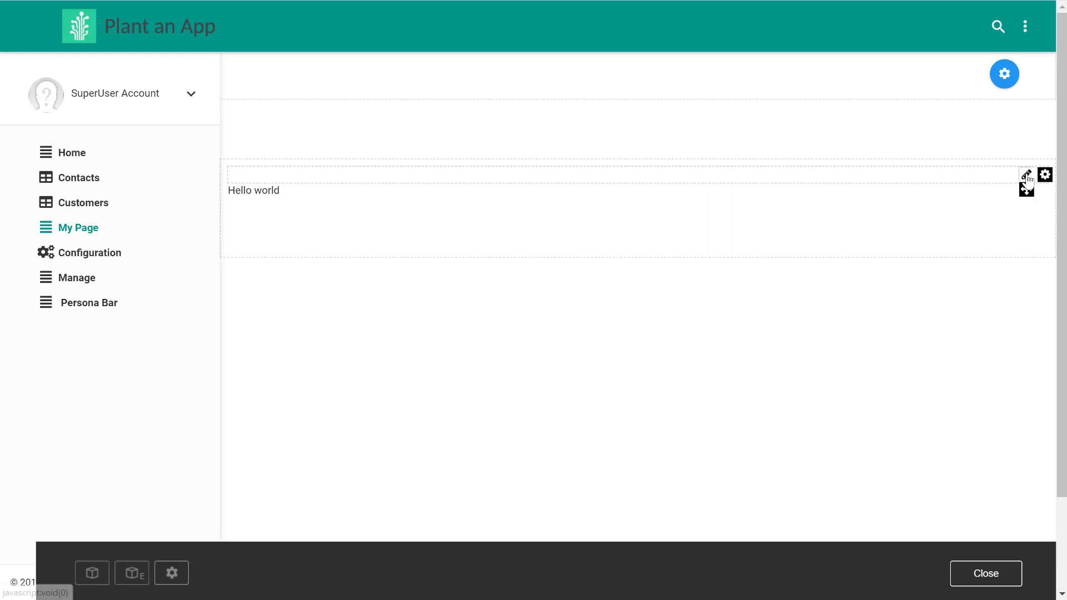
Change the Hello world text on My Page in Plant an App to "Hello world of Plant an App" and save it.
mouse_move(1026, 177)
click(1009, 199)
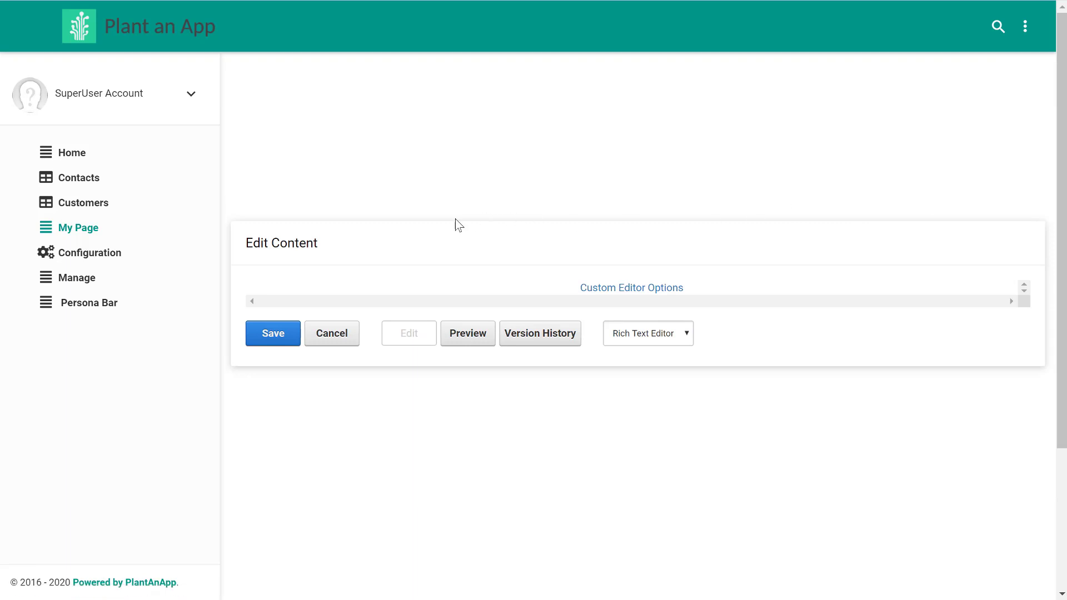
click(331, 388)
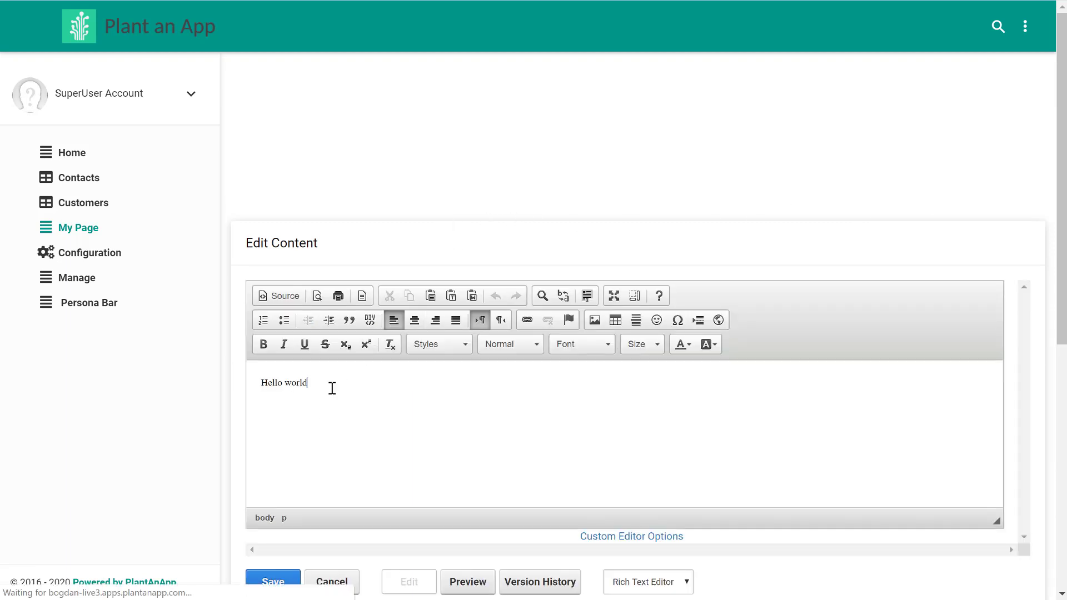
text(of Pla)
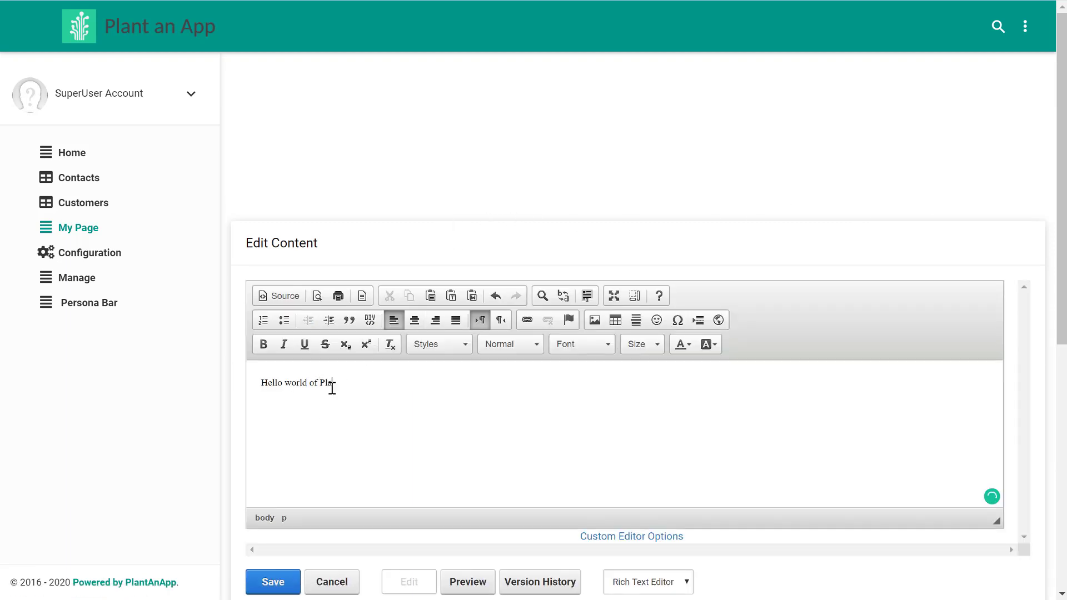
text(nt an App)
click(276, 588)
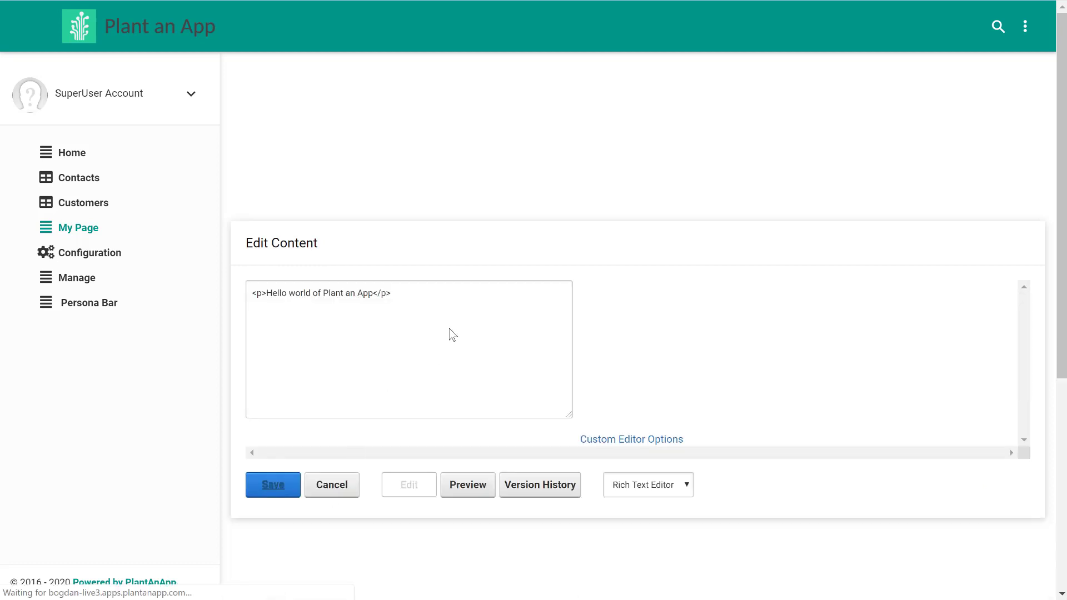